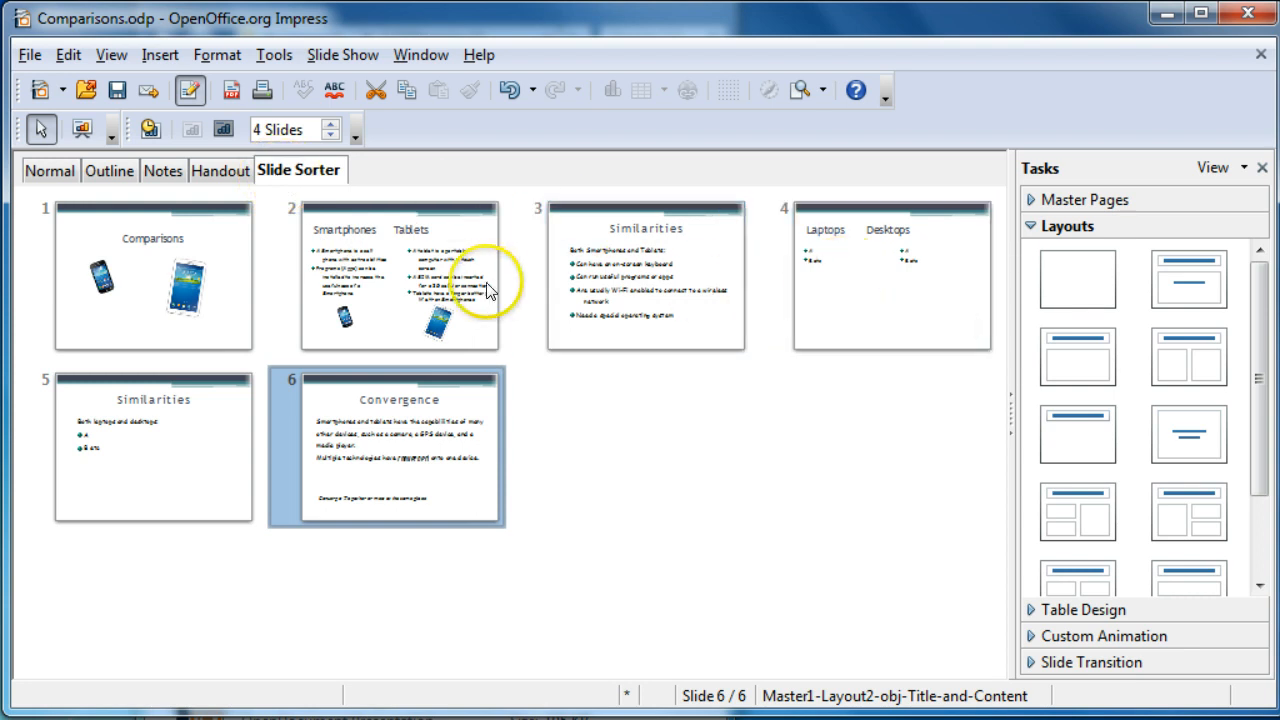
# Step: Reorder the slides so that Laptops/Desktops is slide 2 and its matching Similarities slide is slide 3
pyautogui.moveTo(383, 259)
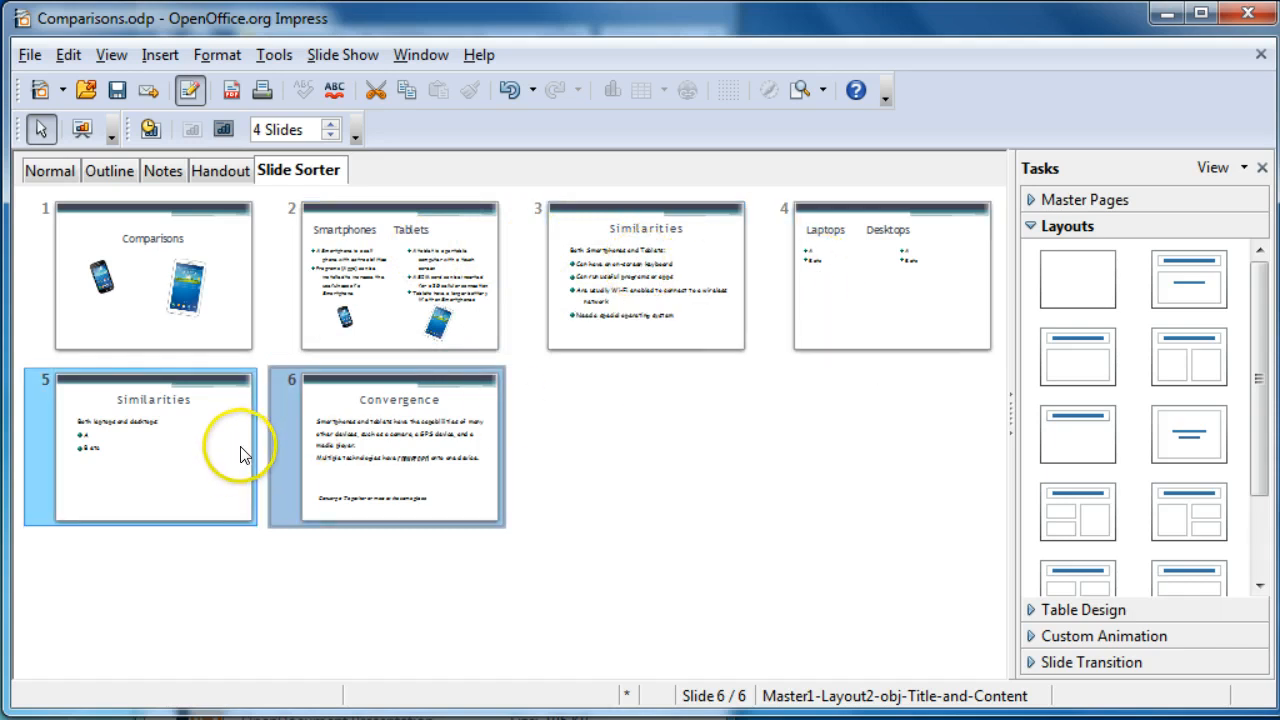
pyautogui.click(856, 283)
pyautogui.moveTo(856, 283); pyautogui.dragTo(511, 305)
pyautogui.moveTo(404, 305); pyautogui.dragTo(337, 286)
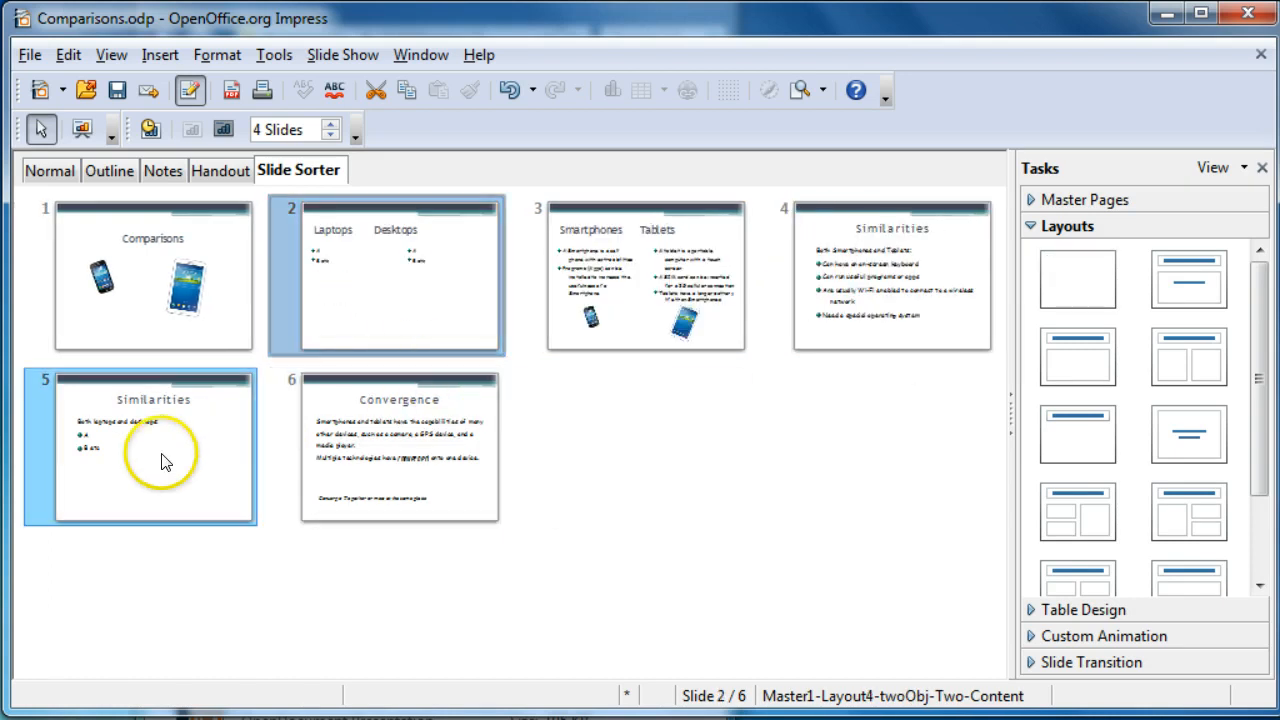
pyautogui.moveTo(171, 455); pyautogui.dragTo(609, 457)
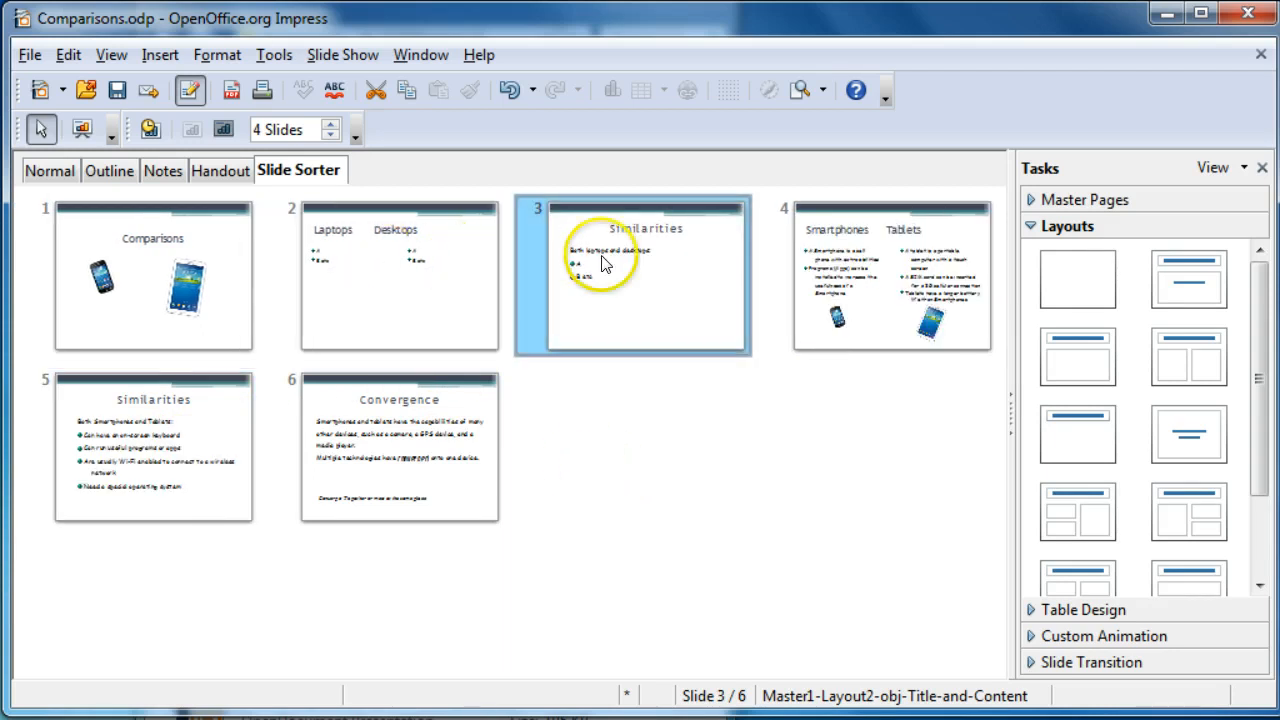
pyautogui.moveTo(932, 256)
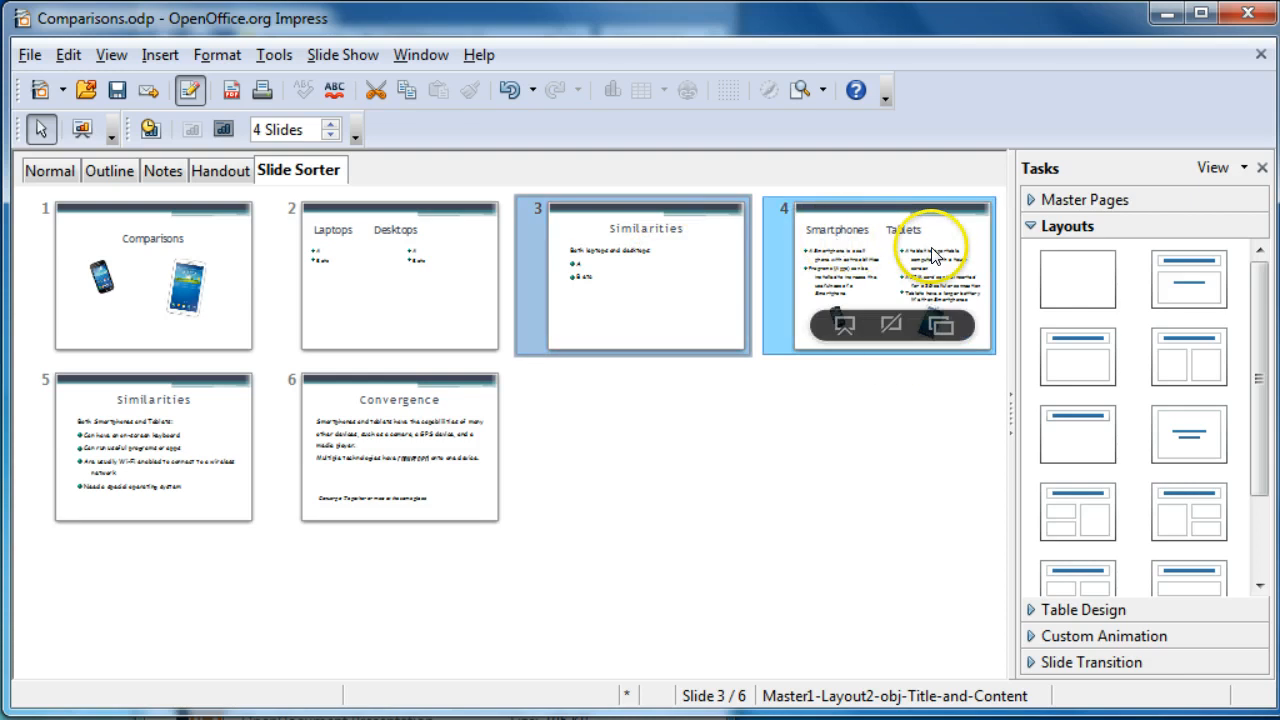
pyautogui.click(603, 502)
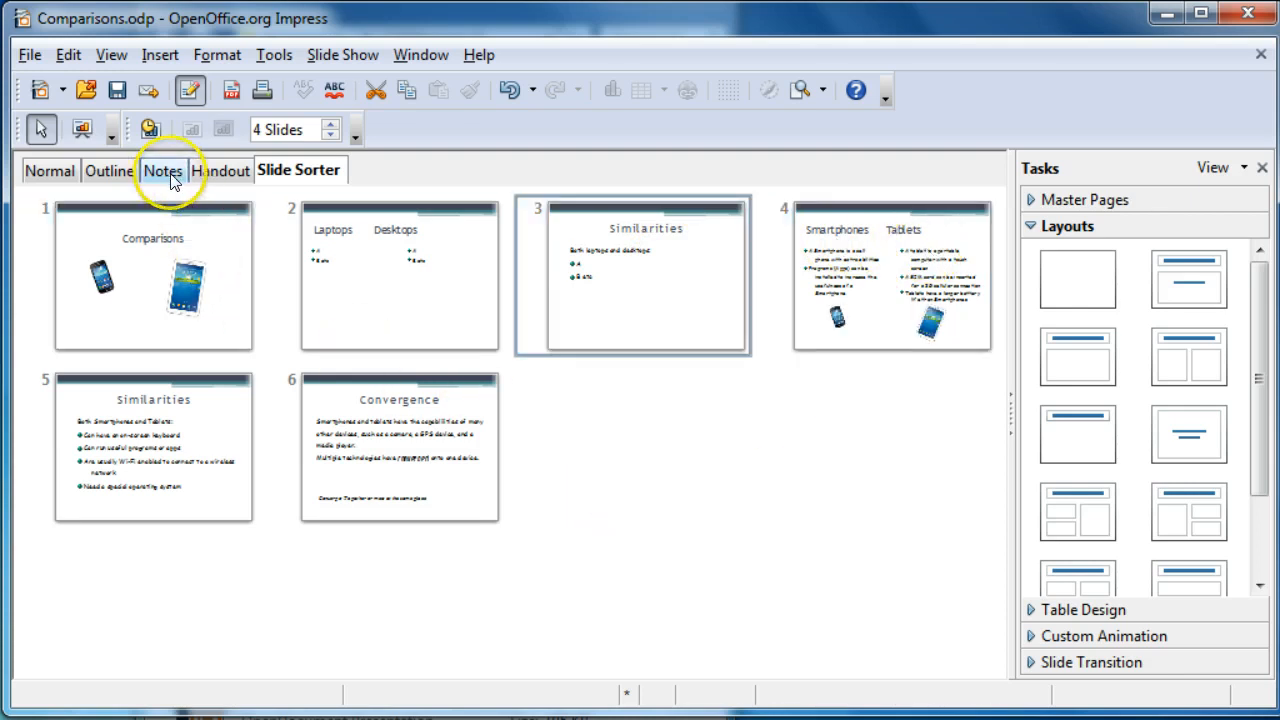
# Step: Review the text of all slides in Outline view and the speaker notes of slide 1 in Notes view
pyautogui.click(118, 170)
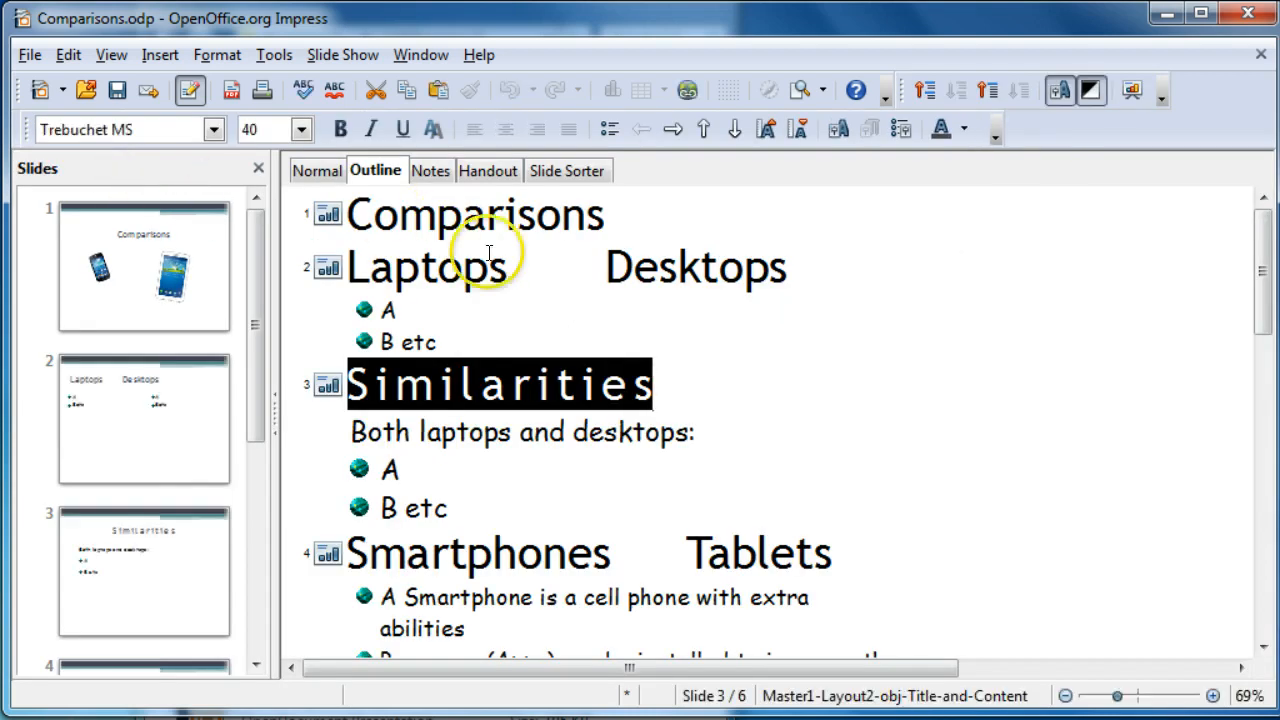
pyautogui.scroll(-3, 749, 401)
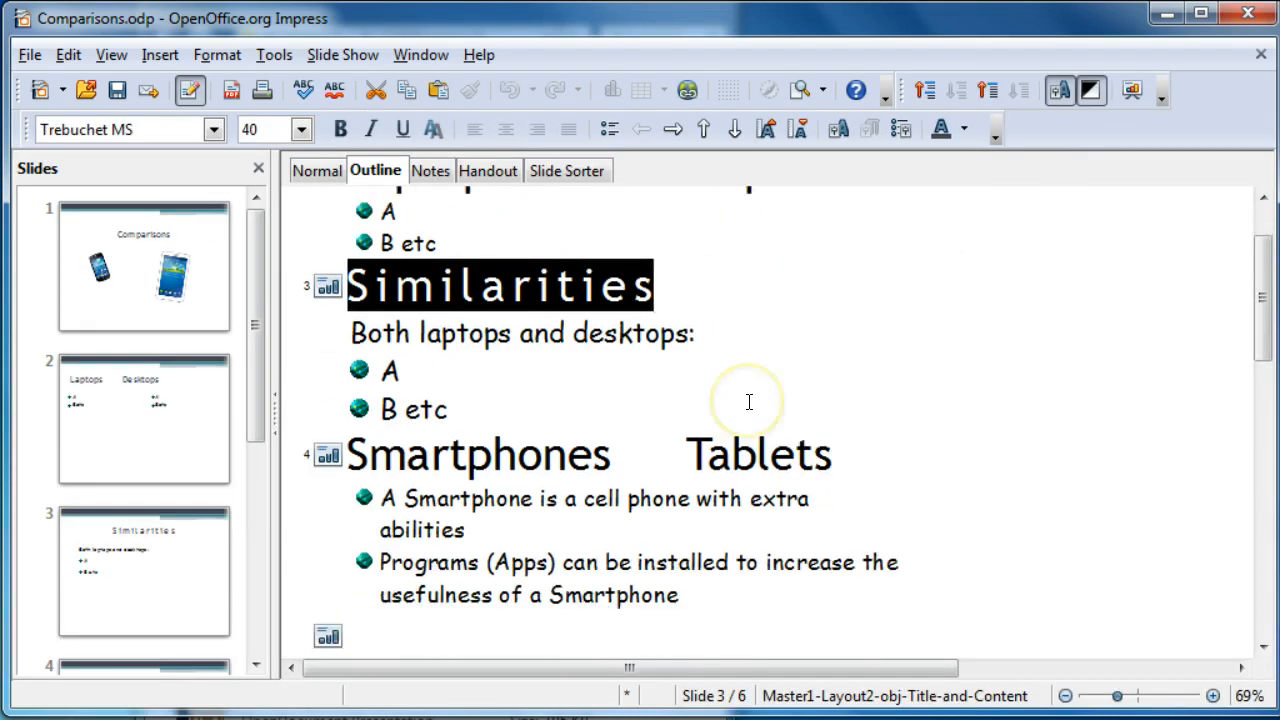
pyautogui.scroll(-6, 749, 401)
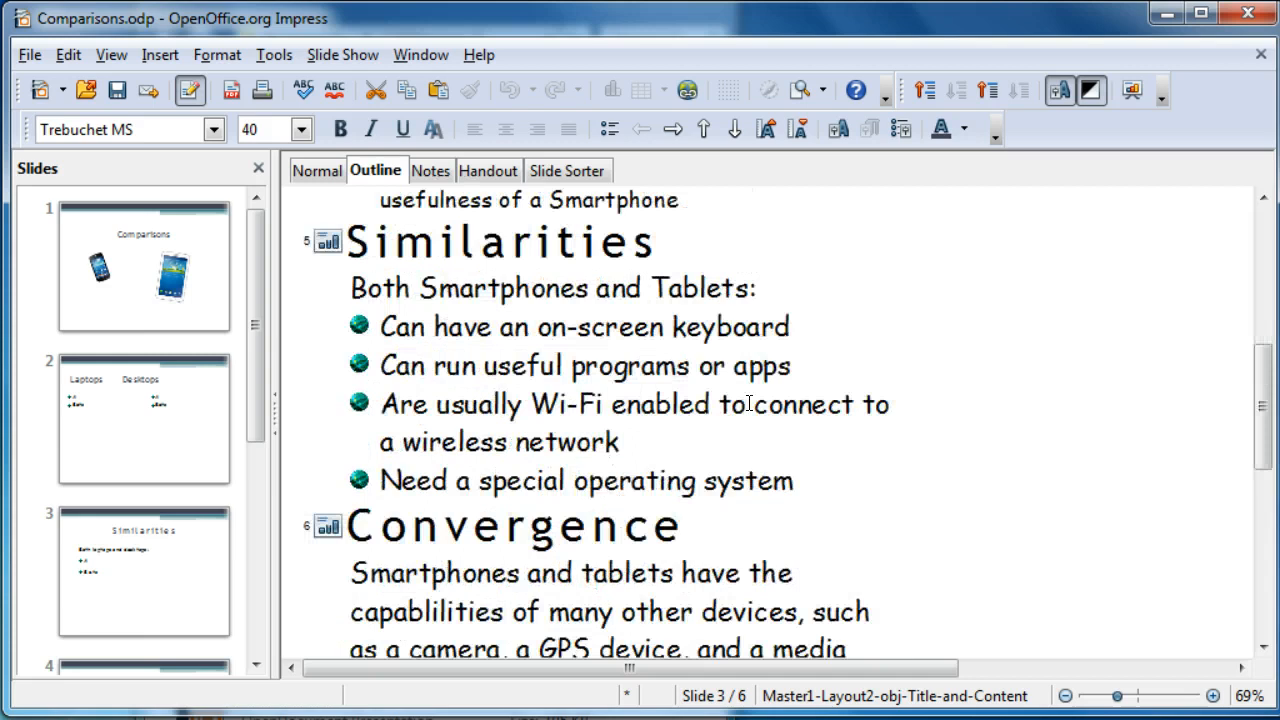
pyautogui.scroll(-7, 749, 401)
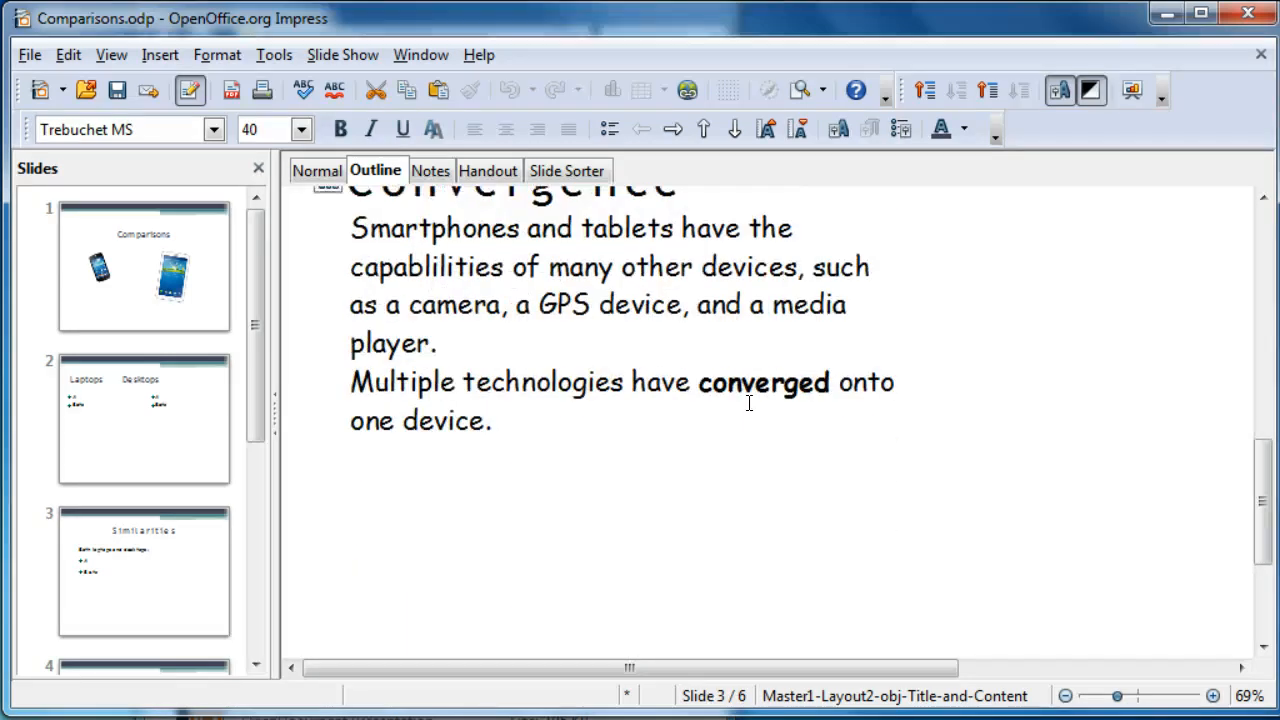
pyautogui.scroll(3, 749, 403)
pyautogui.scroll(3, 749, 403)
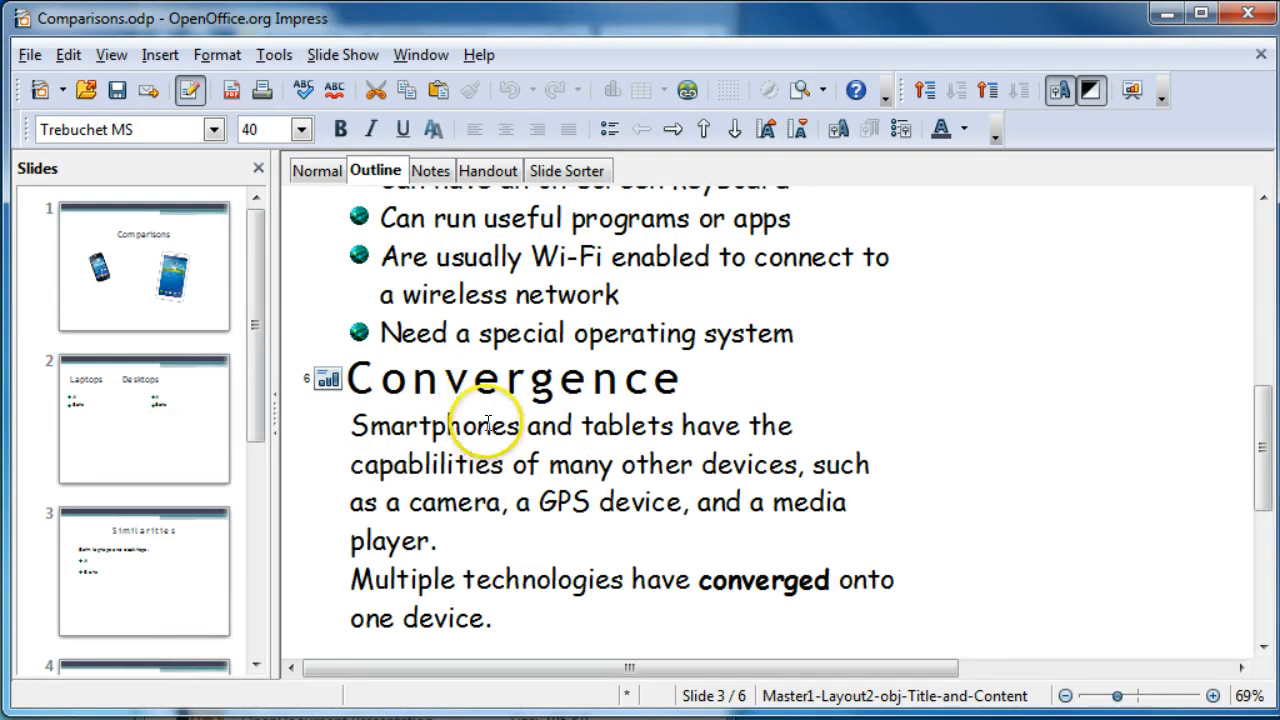
pyautogui.scroll(4, 488, 422)
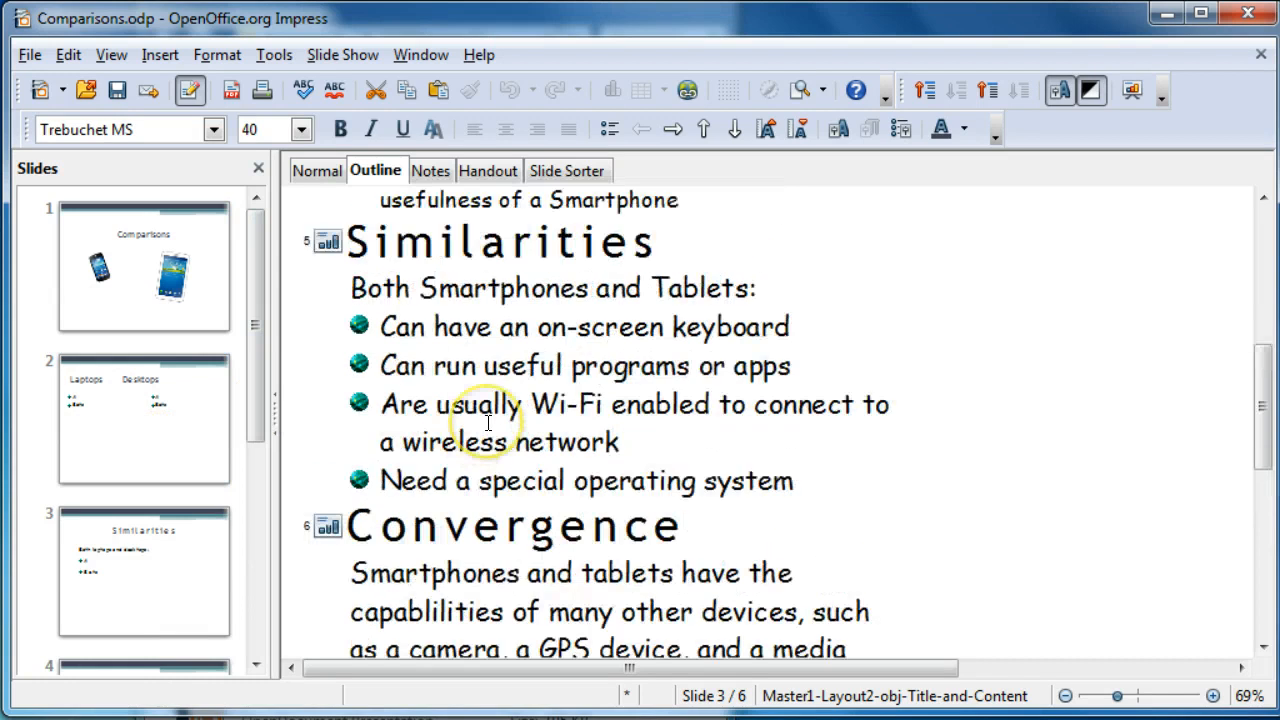
pyautogui.click(428, 172)
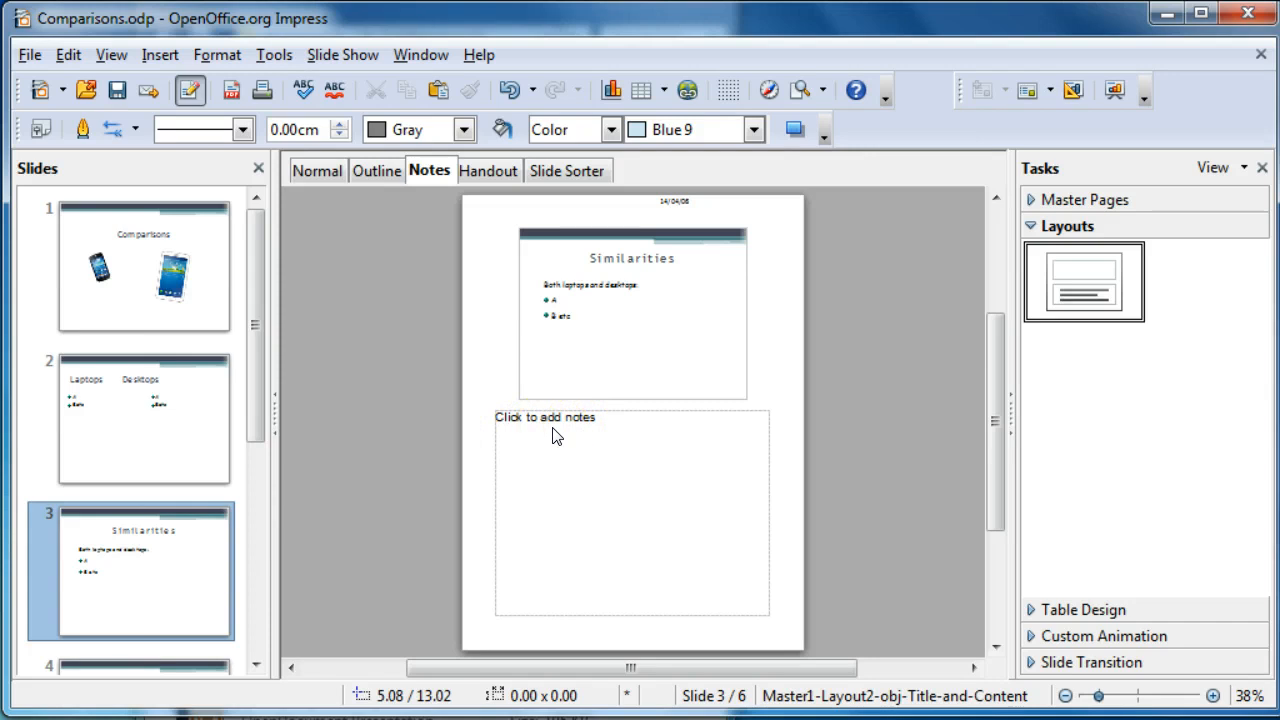
pyautogui.click(214, 306)
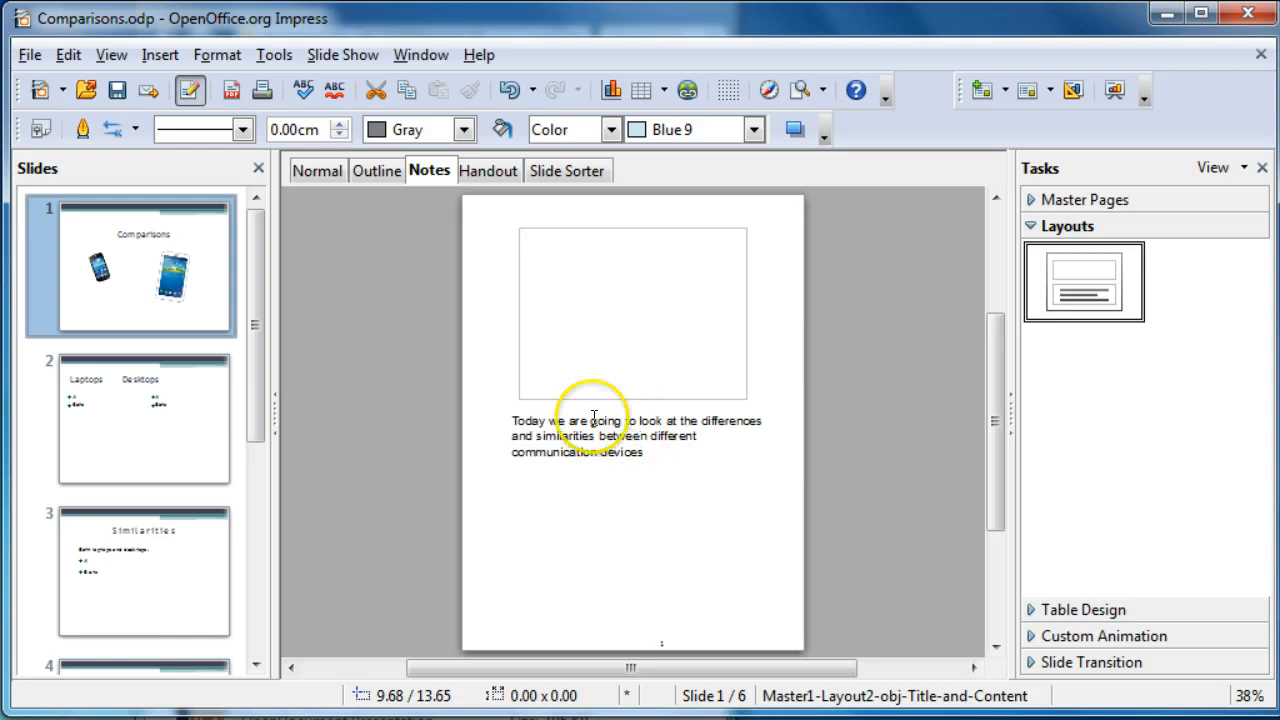
# Step: In Handout view, set the page orientation to Landscape and apply the three-slides-per-page layout
pyautogui.click(490, 171)
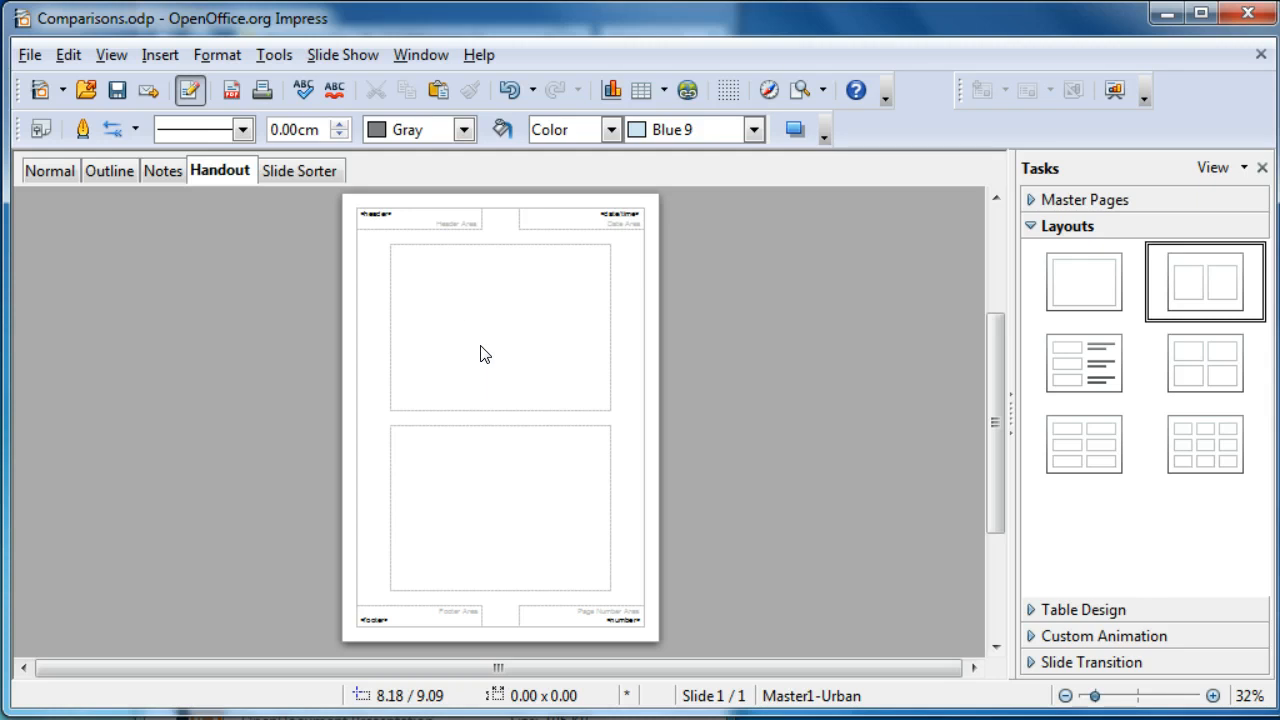
pyautogui.click(391, 249)
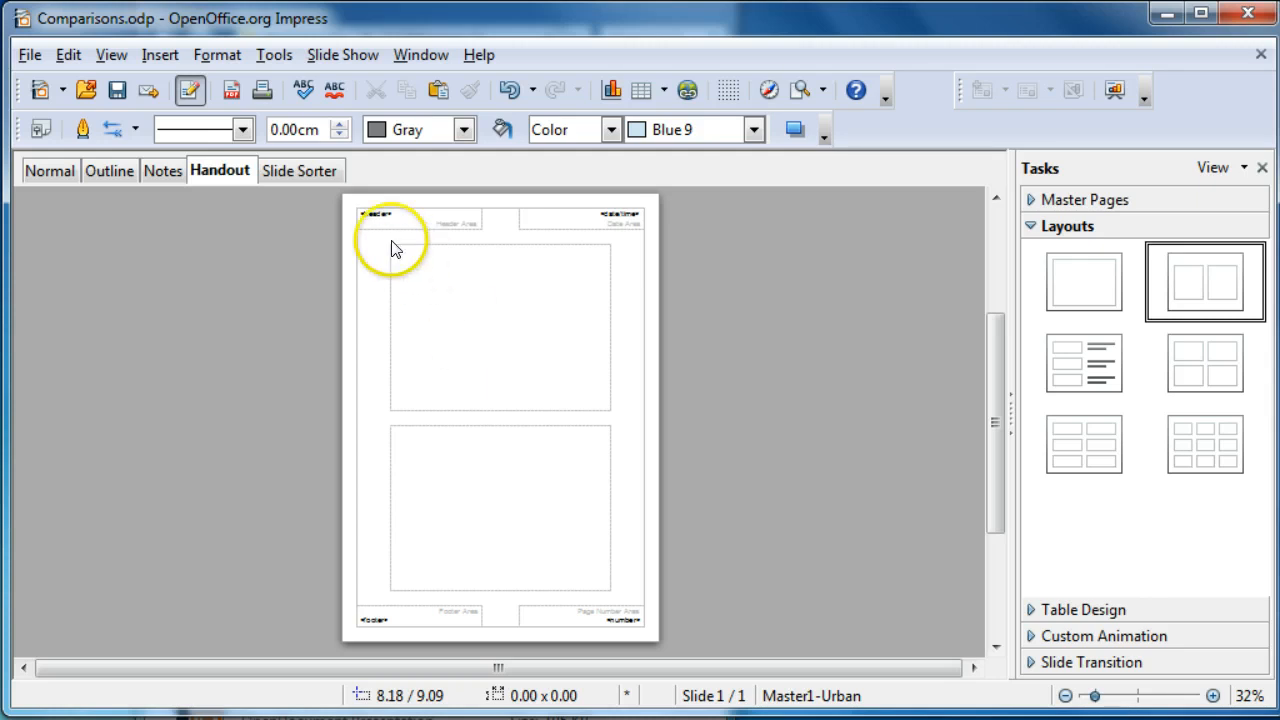
pyautogui.click(216, 55)
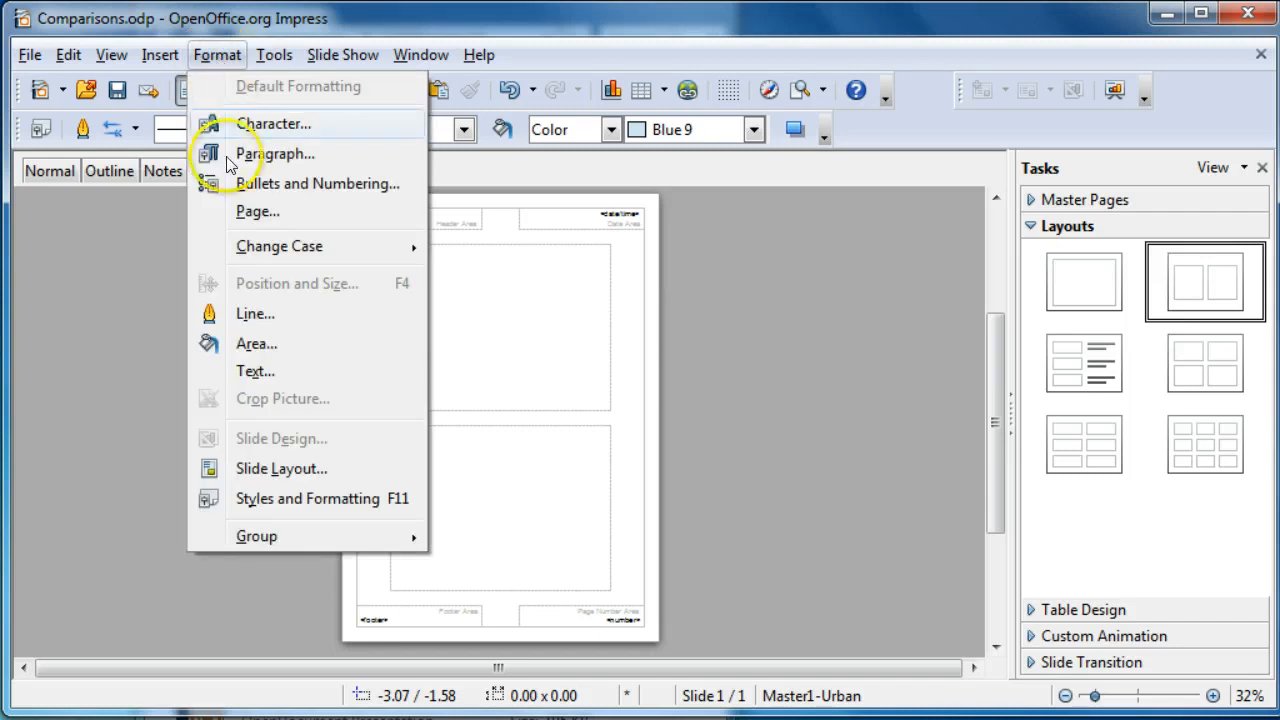
pyautogui.click(250, 212)
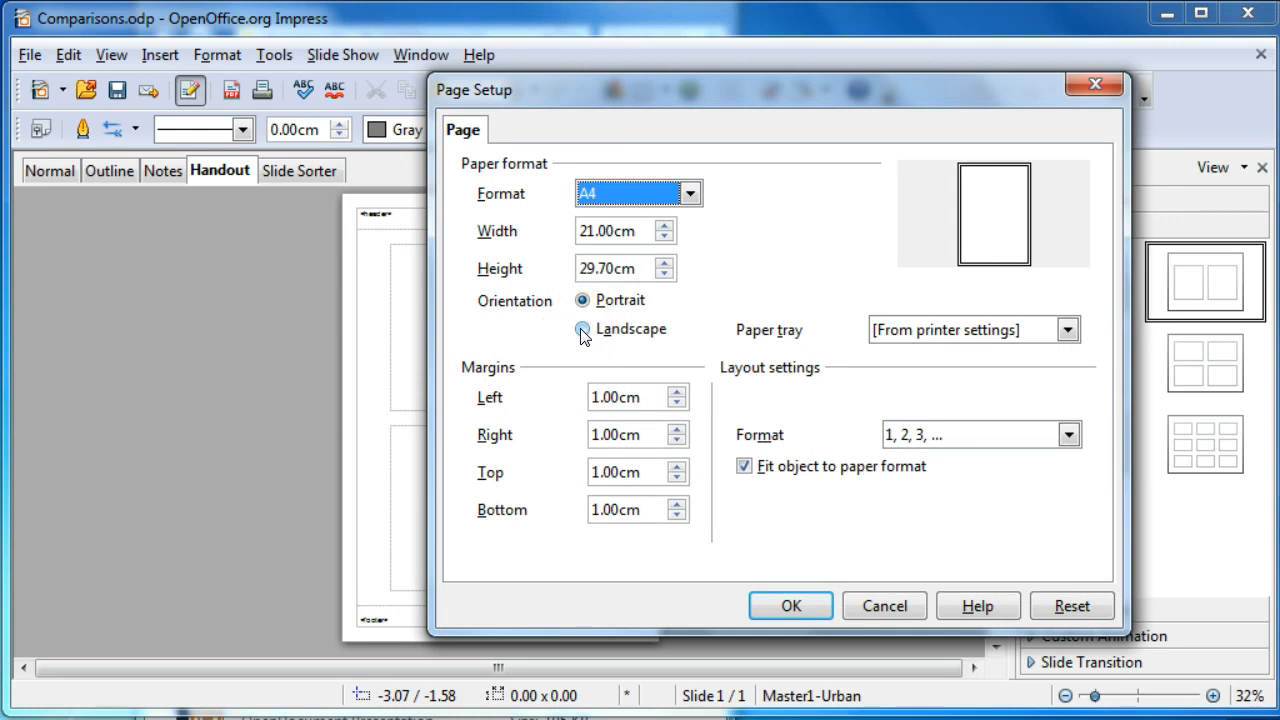
pyautogui.click(582, 330)
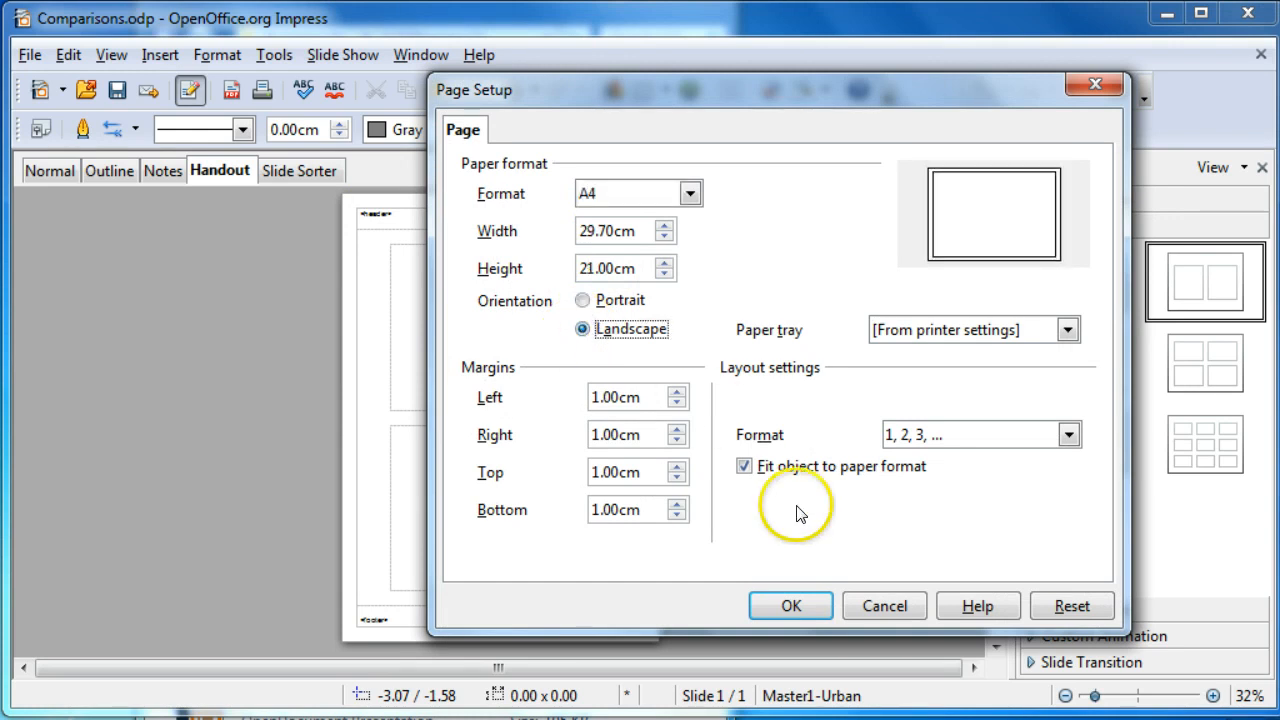
pyautogui.click(789, 608)
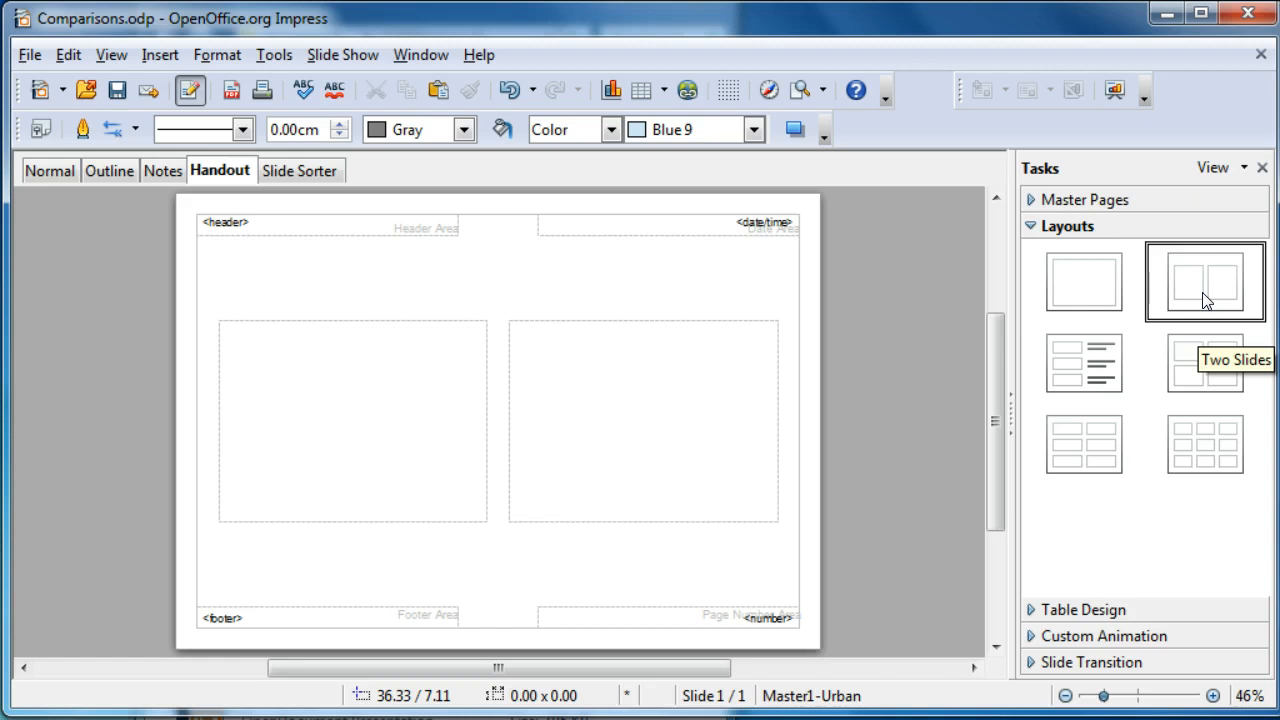
pyautogui.click(1217, 369)
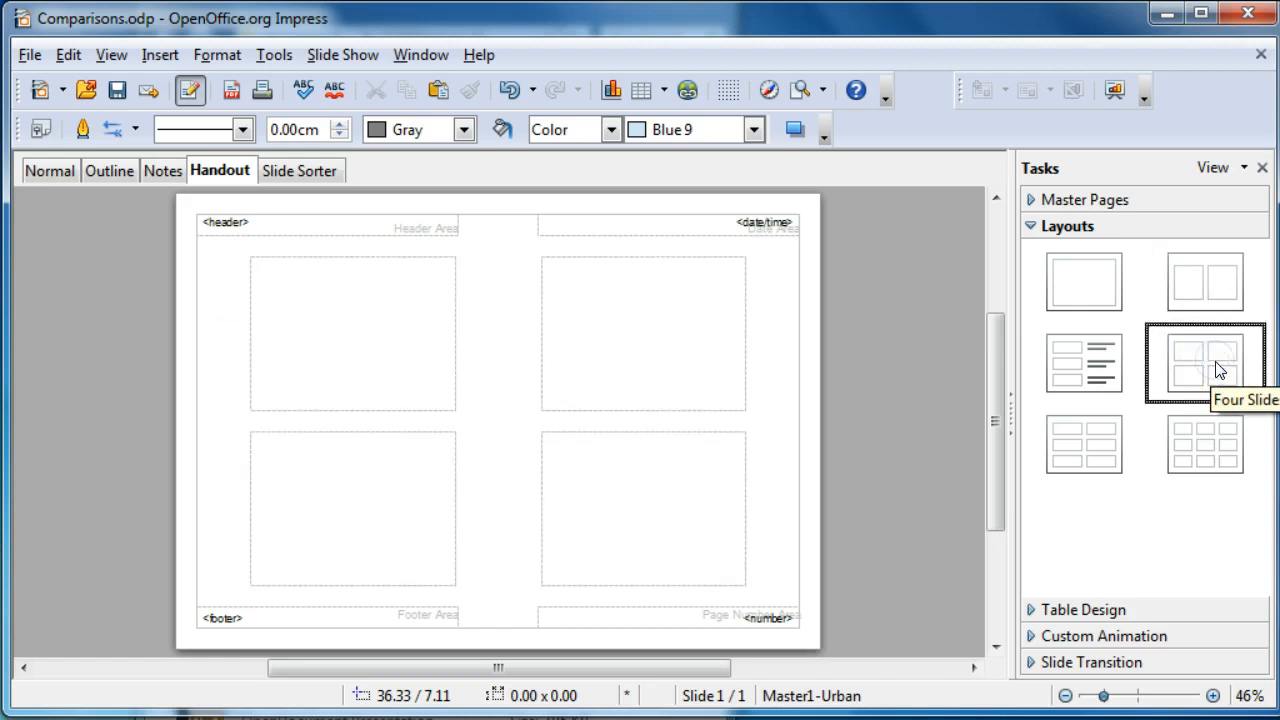
pyautogui.click(1063, 380)
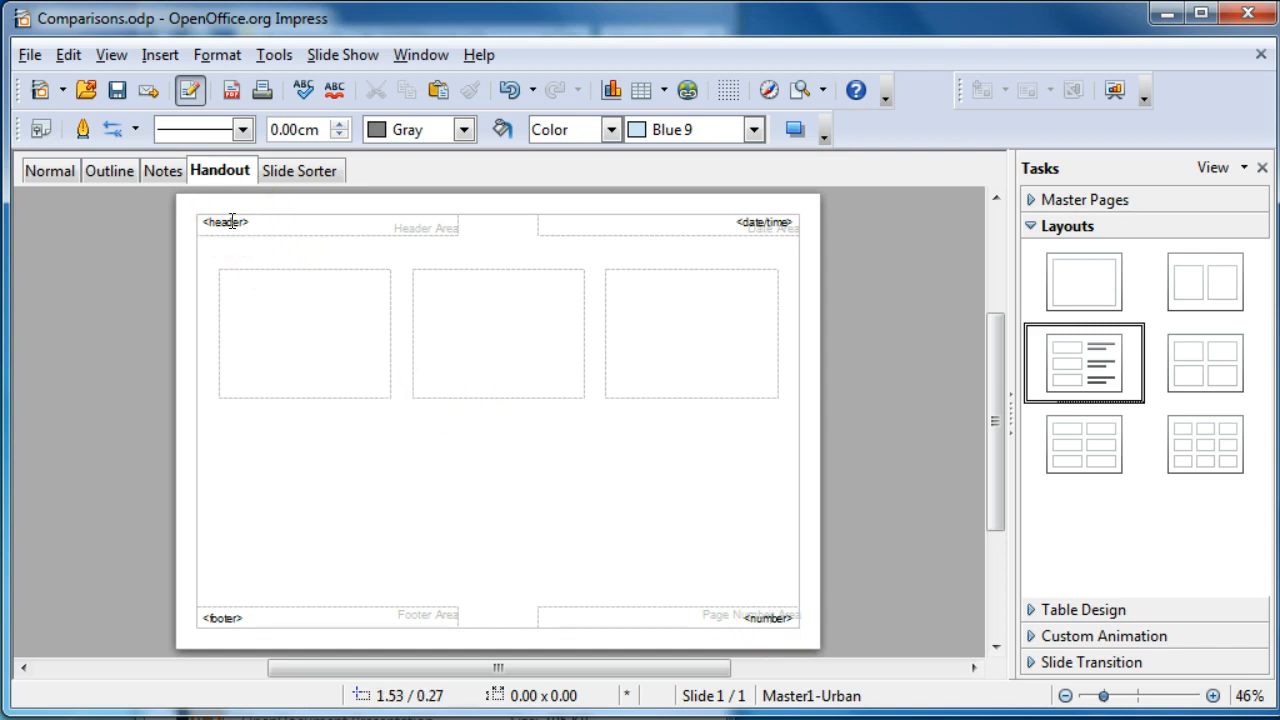
# Step: Include a header with the text "Comparisons" in the header and footer settings for notes and handouts
pyautogui.click(162, 57)
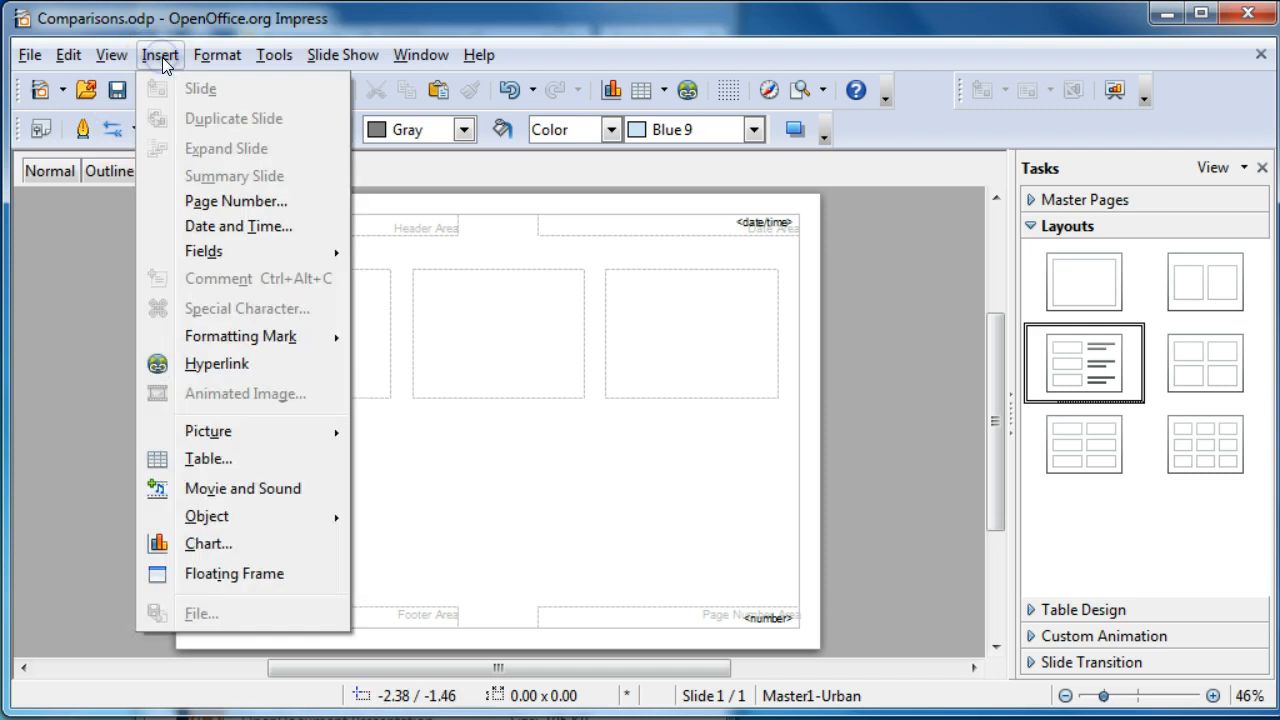
pyautogui.click(219, 207)
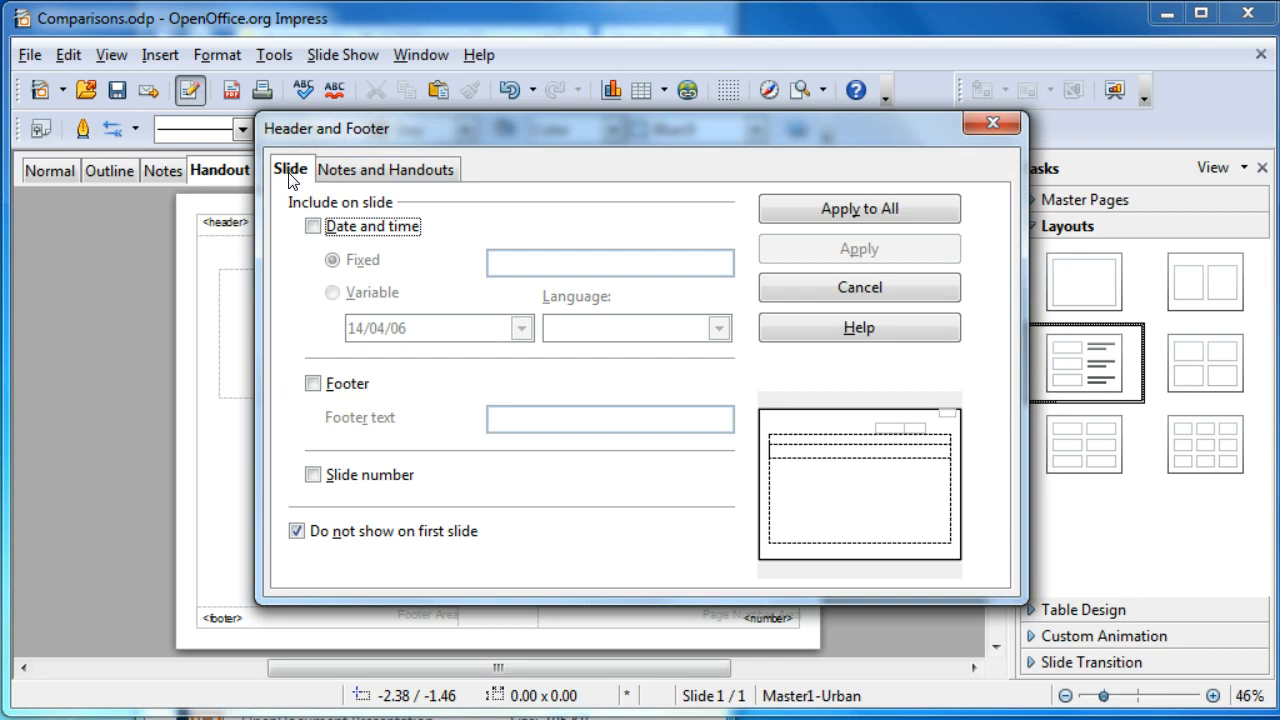
pyautogui.click(349, 177)
pyautogui.click(348, 178)
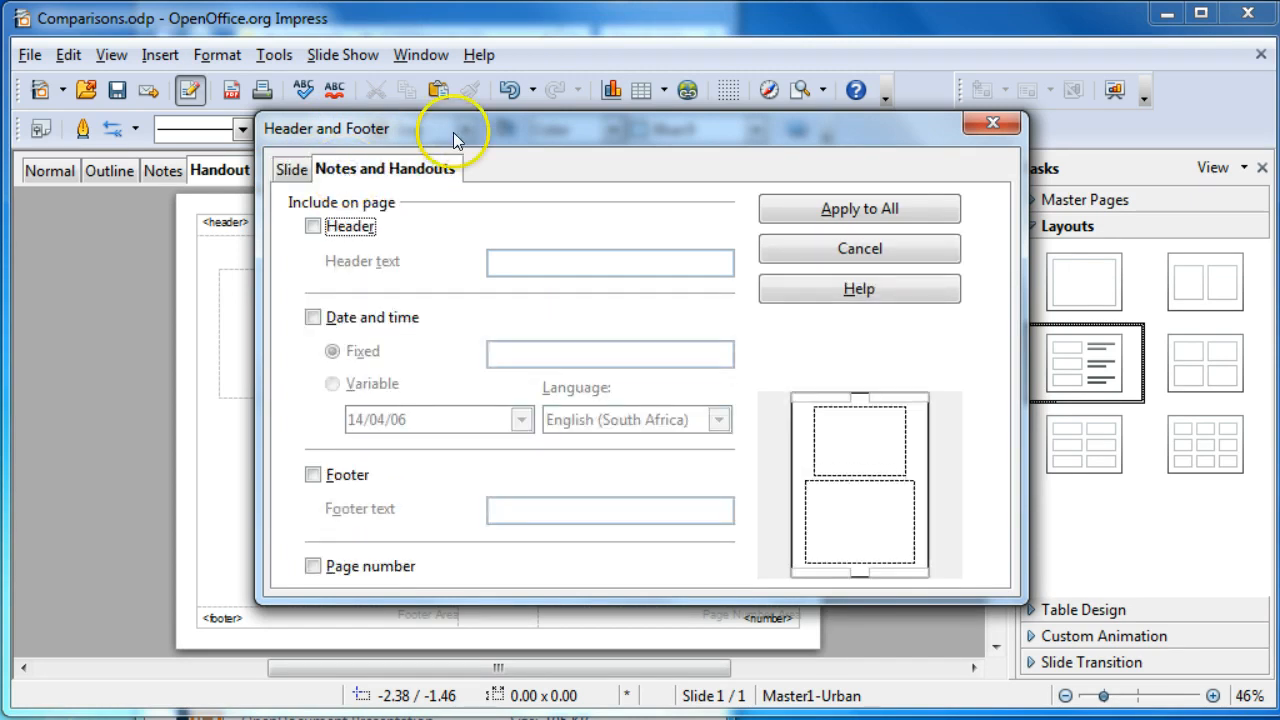
pyautogui.moveTo(532, 123); pyautogui.dragTo(491, 74)
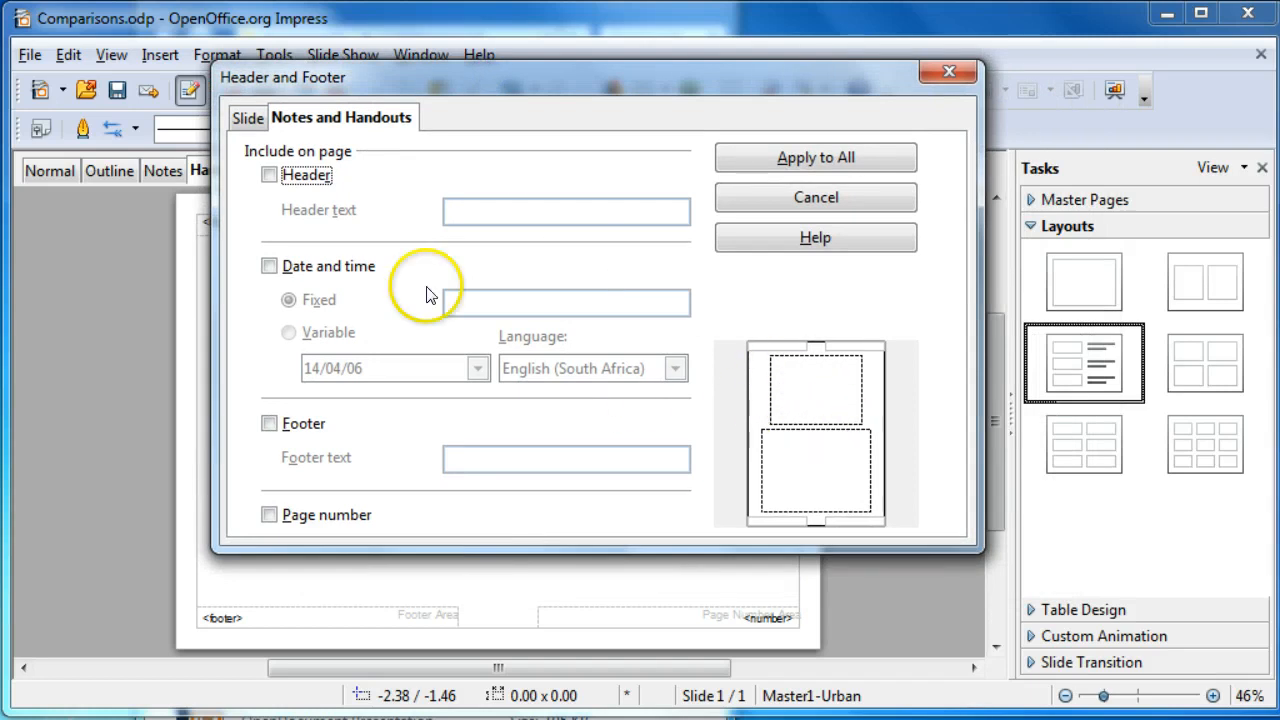
pyautogui.click(269, 176)
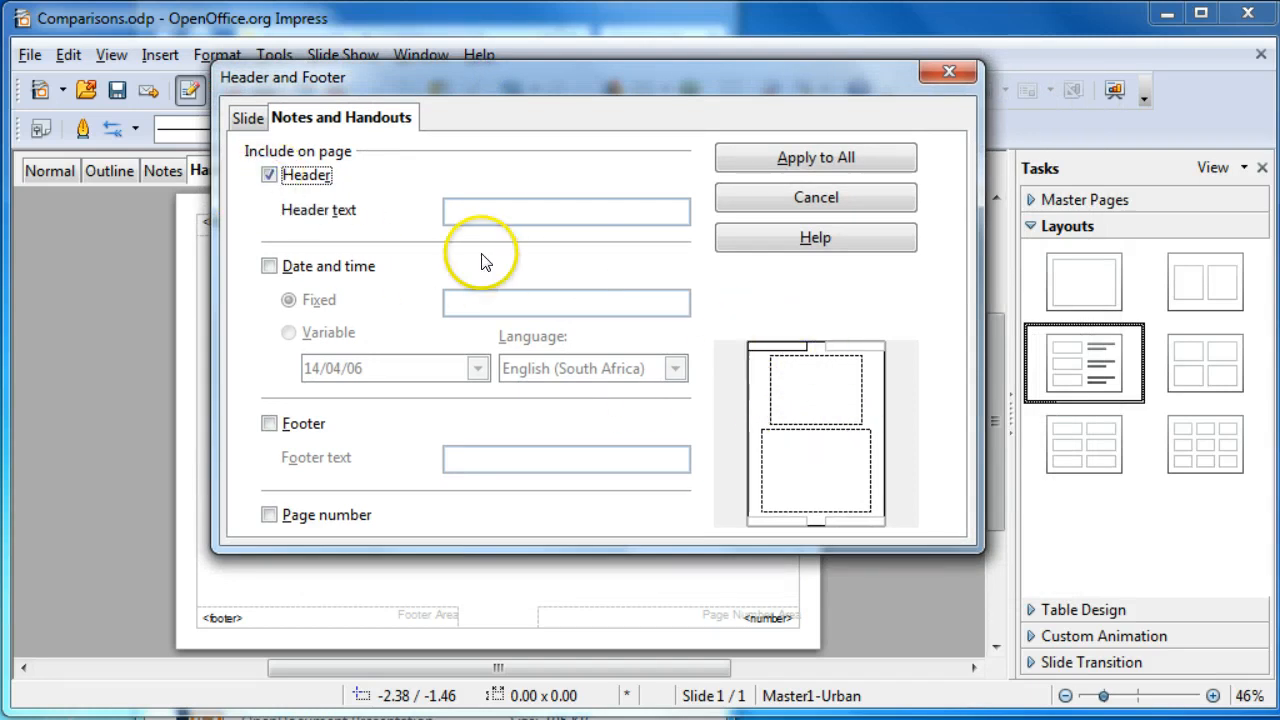
pyautogui.click(461, 211)
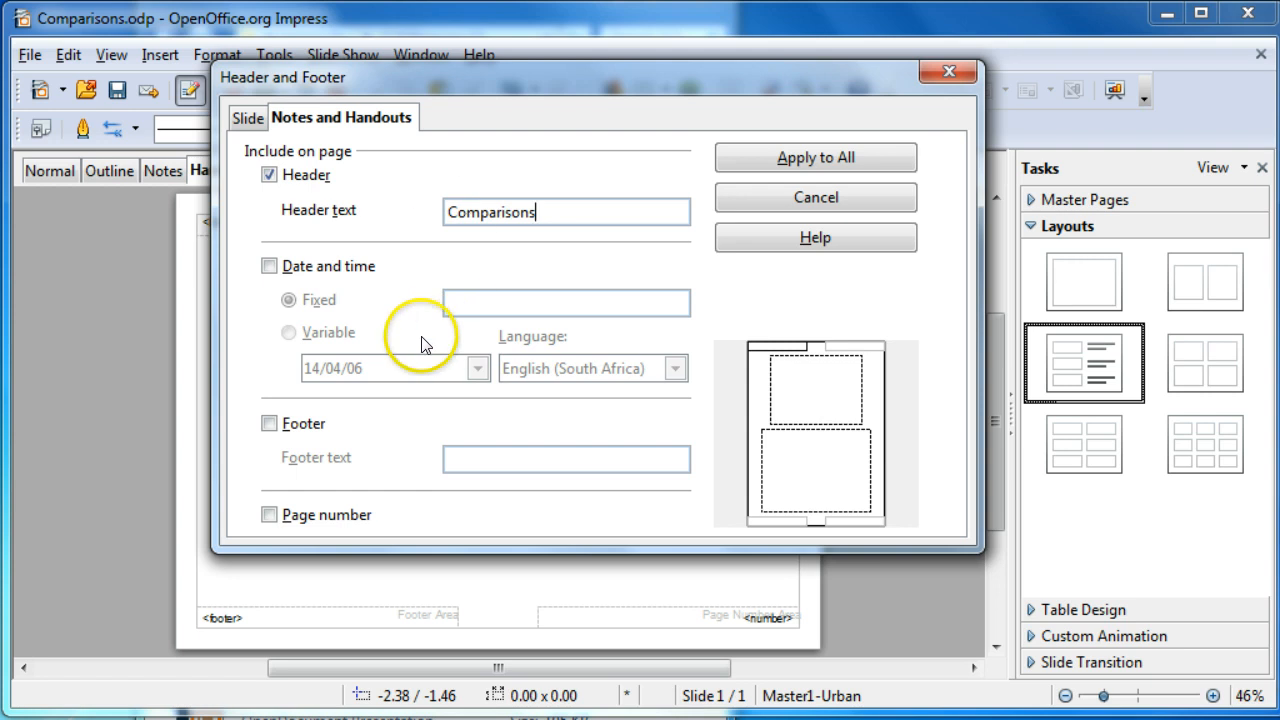
# Step: Include the date and time, a footer with the presenter's full name and the page number, and apply these settings to all pages
pyautogui.click(269, 267)
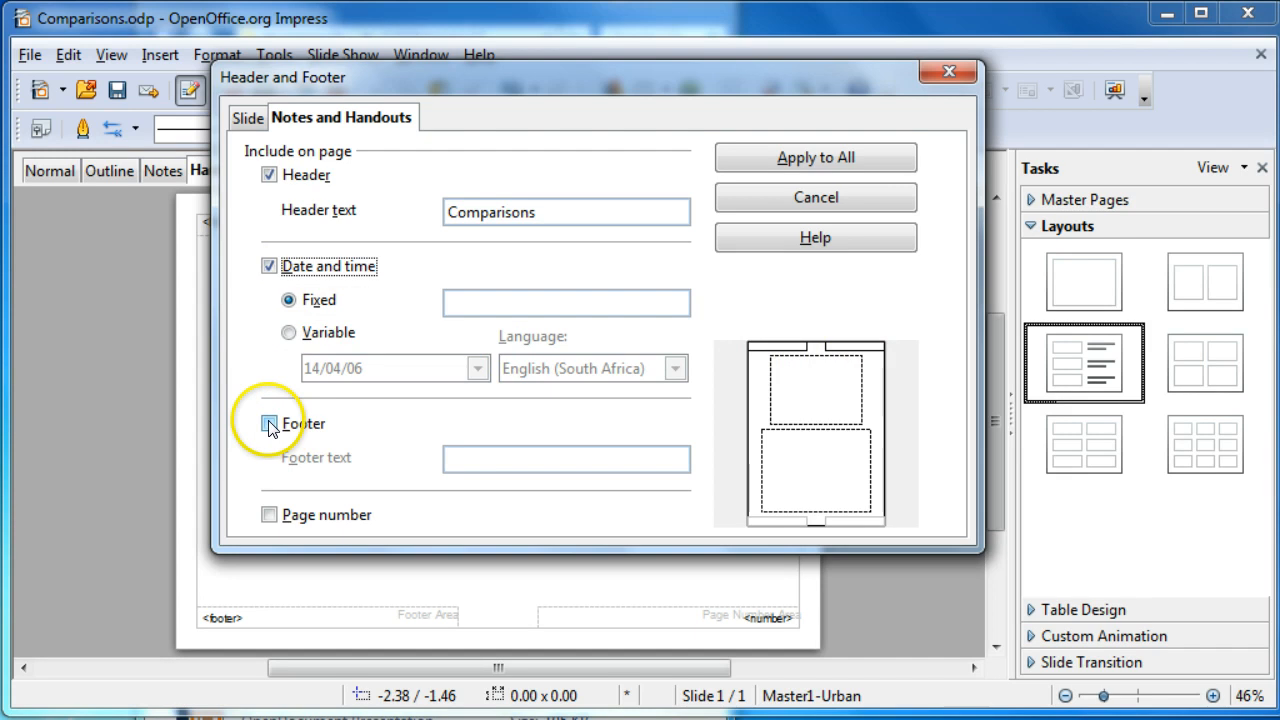
pyautogui.click(269, 424)
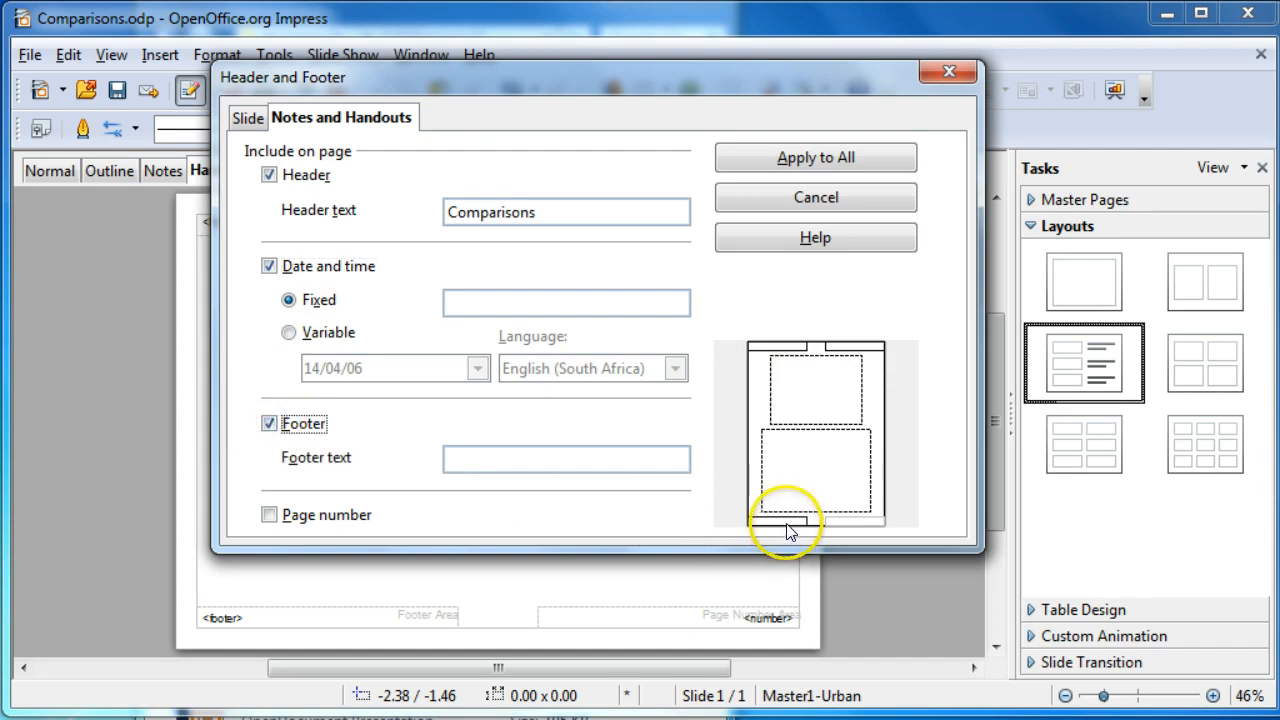
pyautogui.click(452, 458)
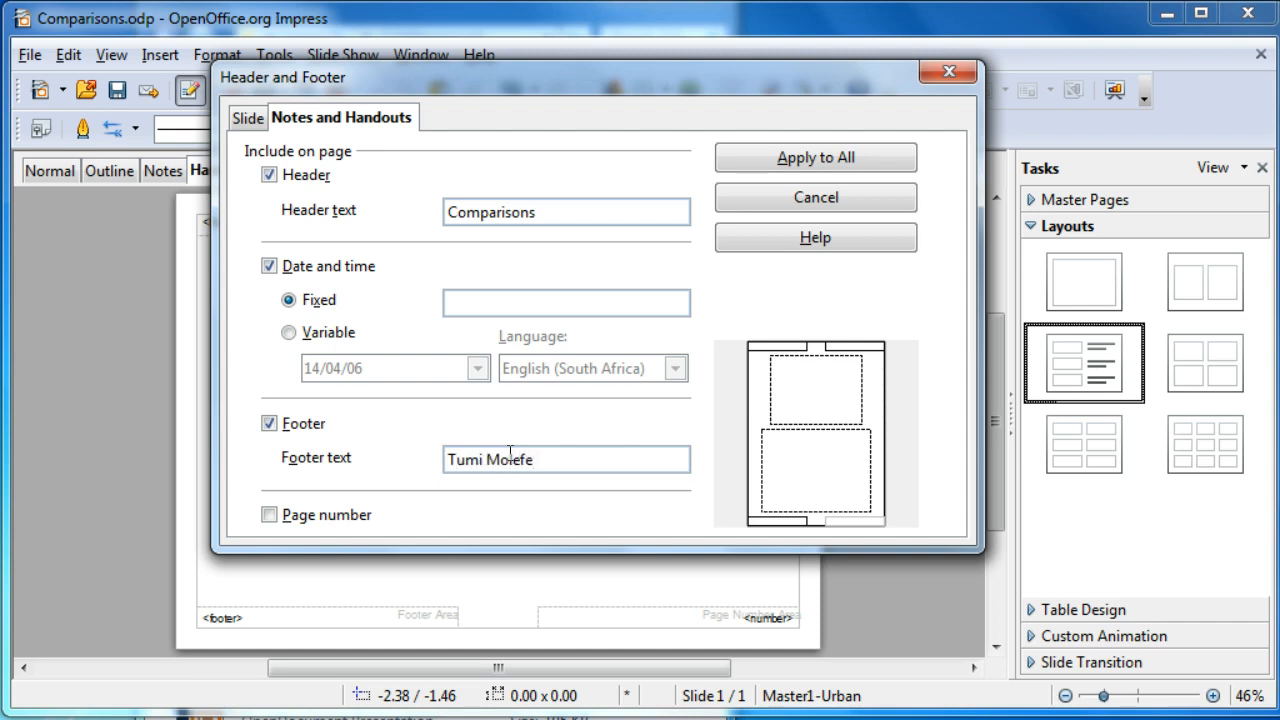
pyautogui.click(269, 515)
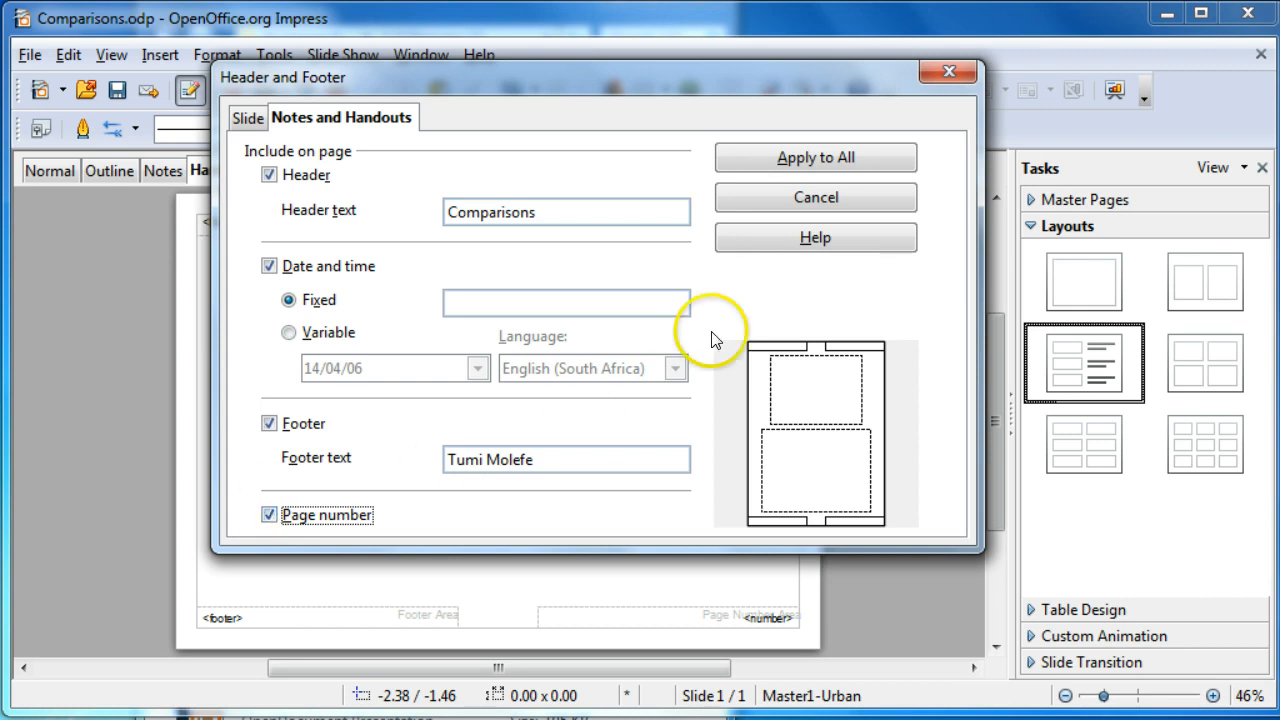
pyautogui.click(804, 159)
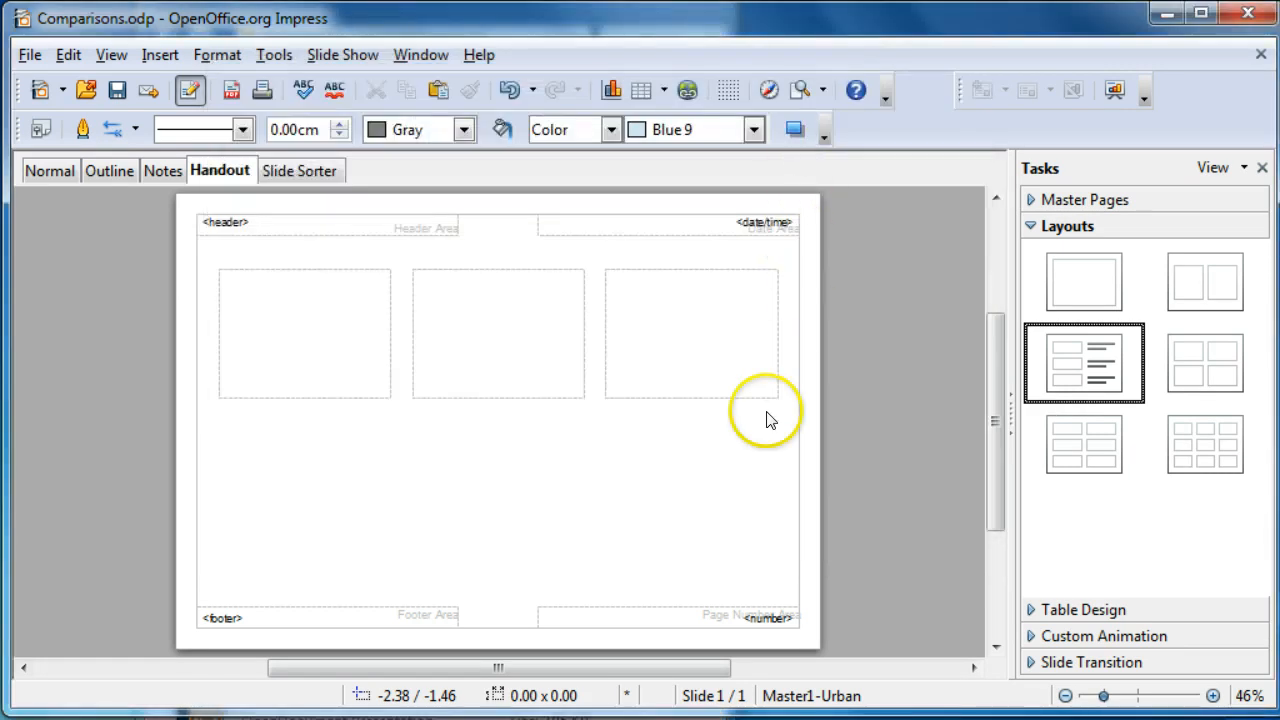
# Step: Leave the handout page and return to the Normal editing view of the slides
pyautogui.click(768, 418)
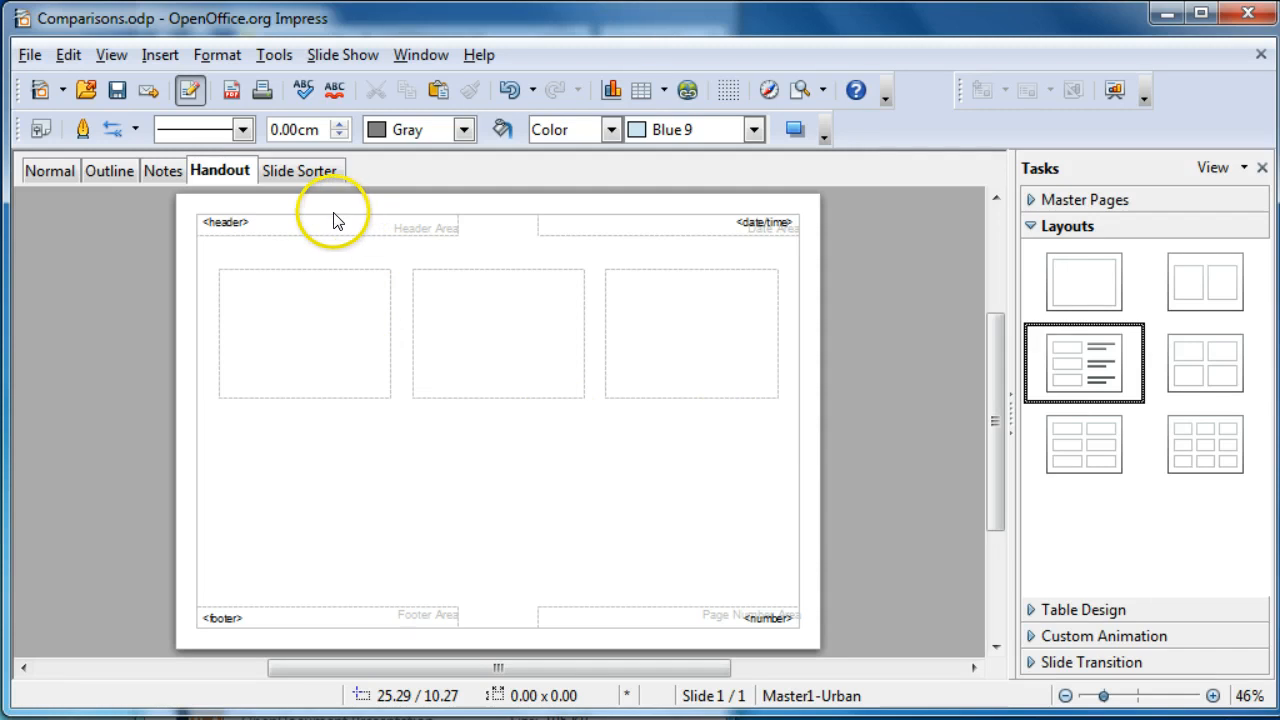
pyautogui.click(45, 170)
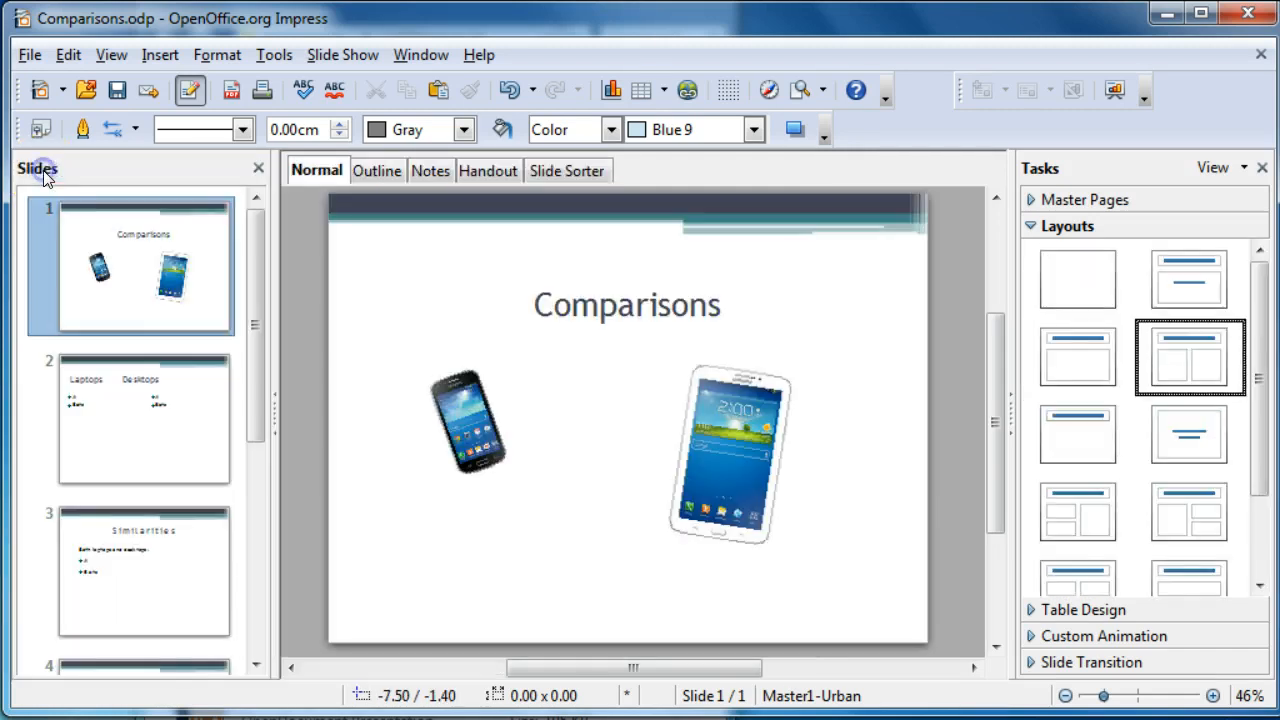